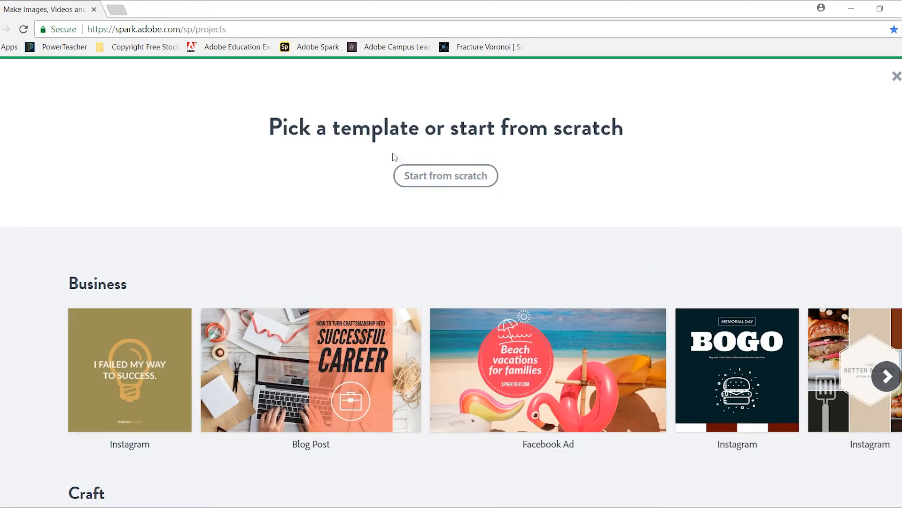
Browse the starter templates and open the Facebook Ad titled "Beach vacations for families" from the Business category
scroll(319, 247, down, 5)
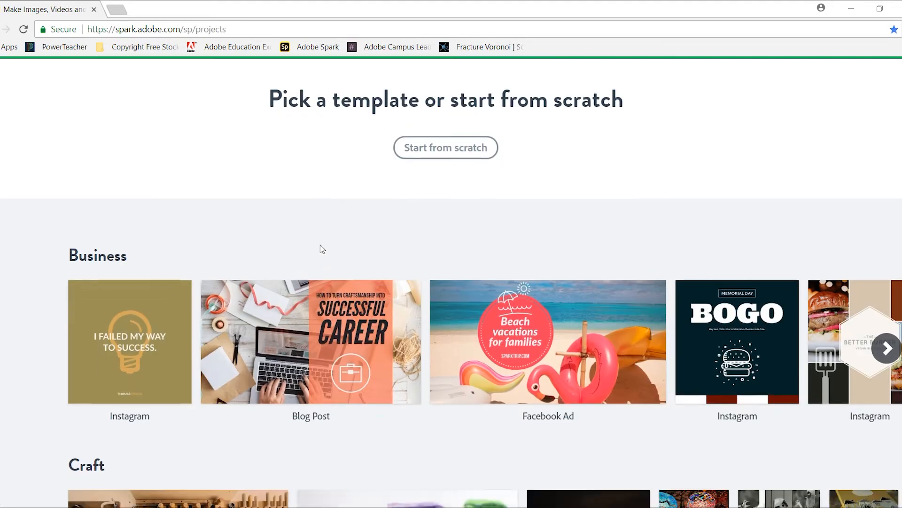
scroll(320, 248, down, 3)
scroll(423, 245, up, 8)
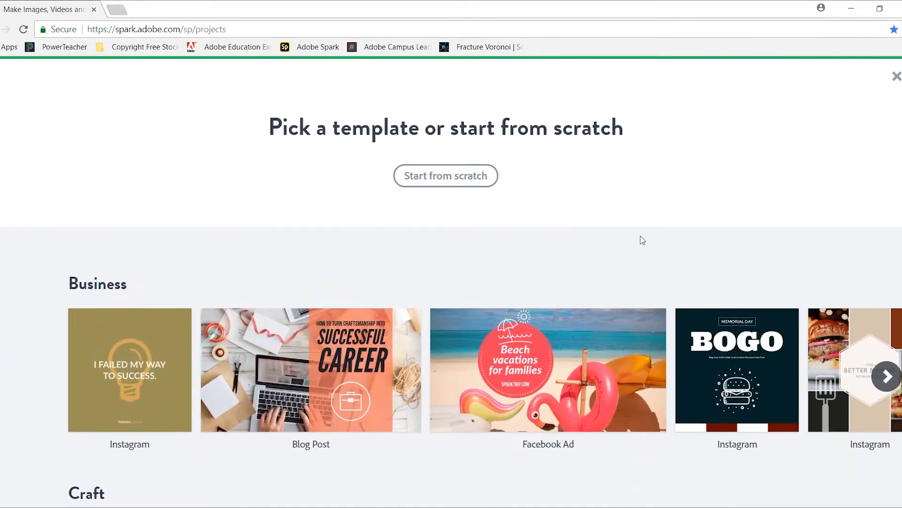
click(614, 340)
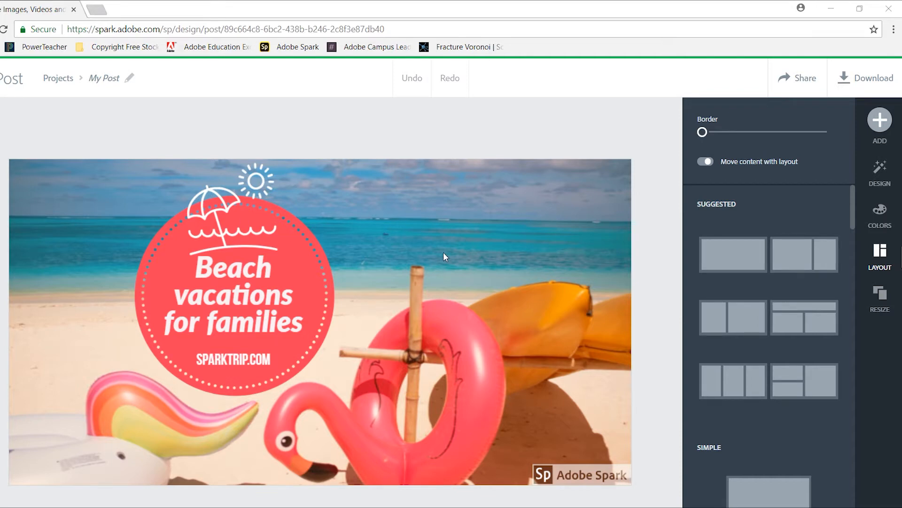
Replace the beach background with the free Pixabay photo of a woman at a laptop, found by searching for "Computer"
click(482, 248)
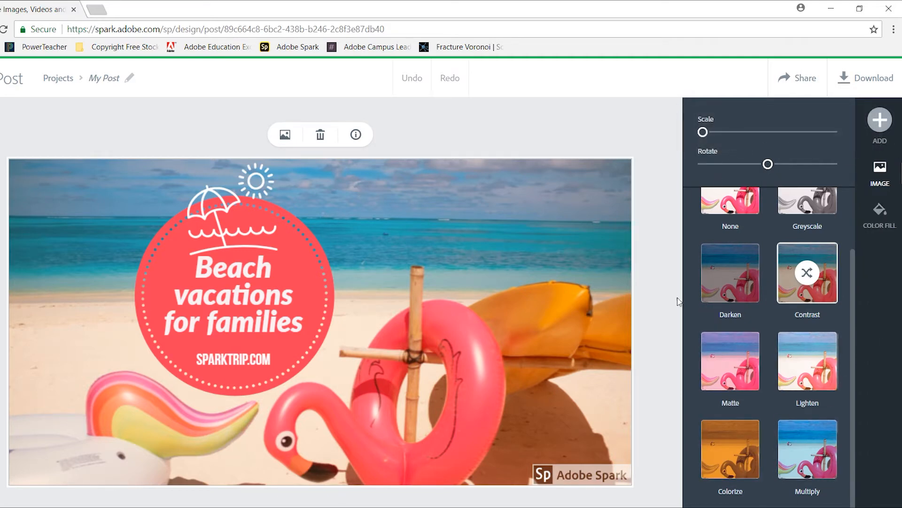
click(284, 136)
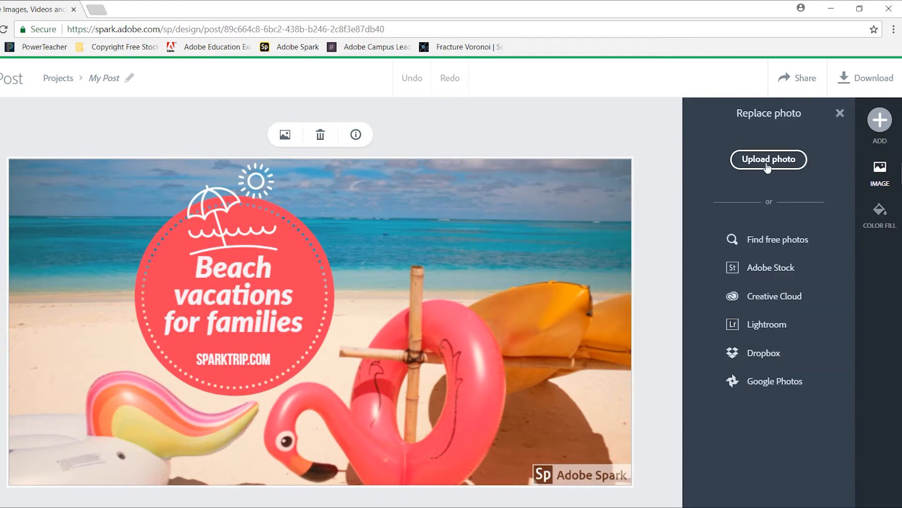
click(773, 239)
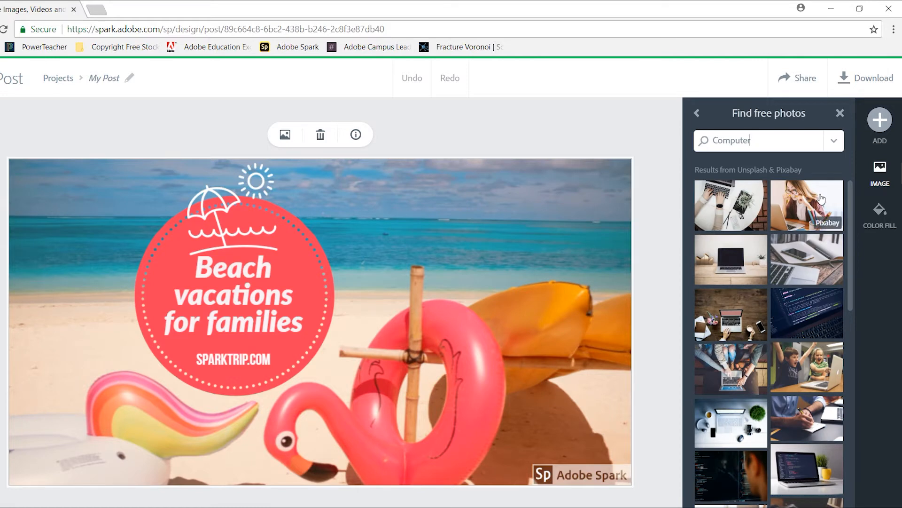
click(812, 201)
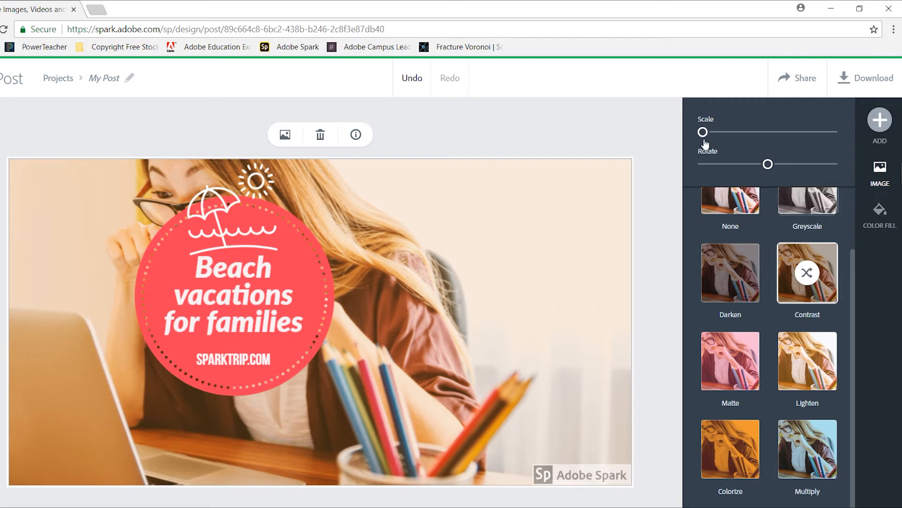
Enlarge the background photo slightly, compare the Multiply and Colorize filters, and apply the Lighten filter
drag(705, 134, 715, 133)
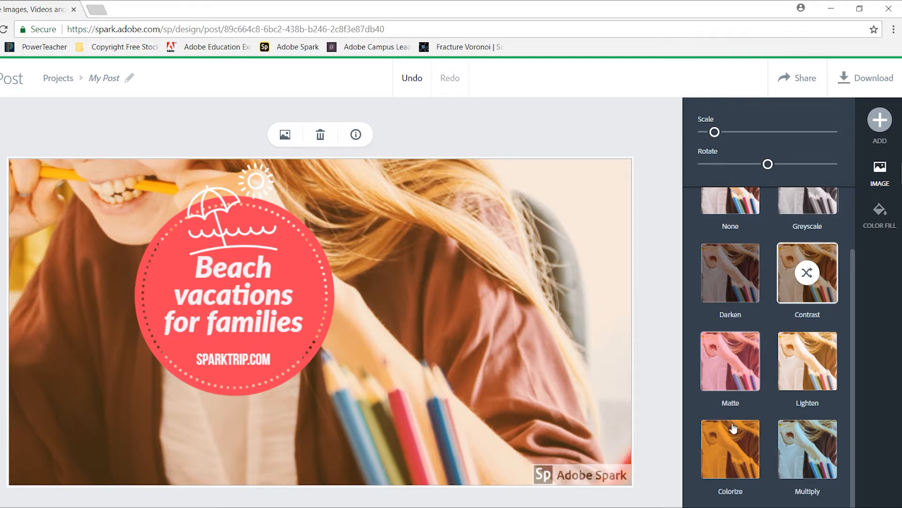
click(821, 451)
click(741, 465)
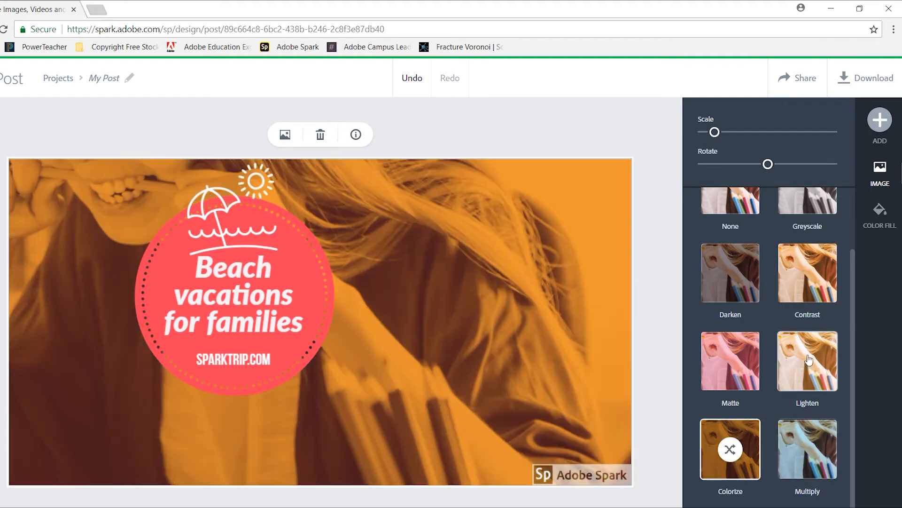
click(810, 350)
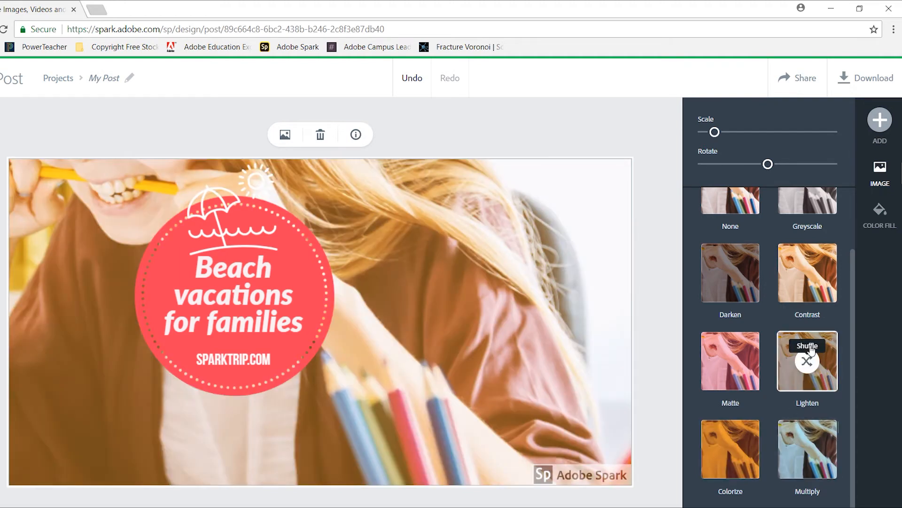
Try a solid dark blue colour fill for the background and undo it
click(883, 218)
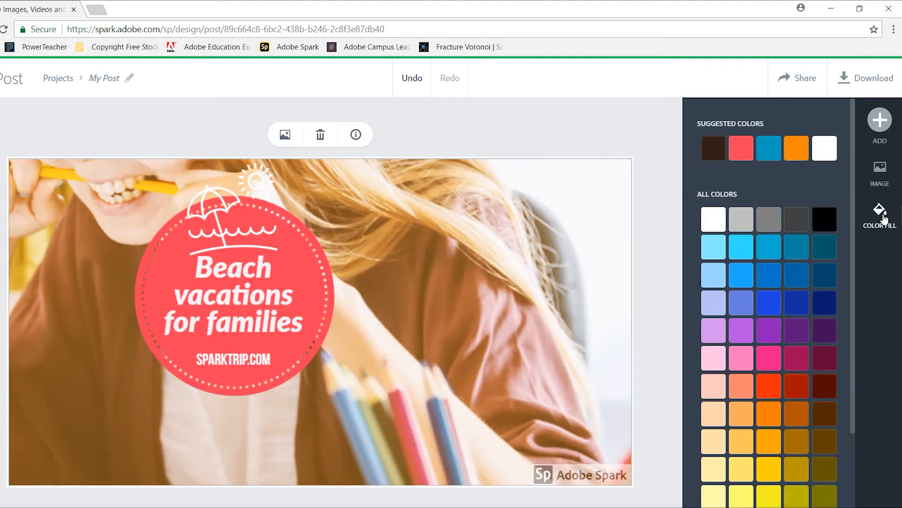
click(806, 247)
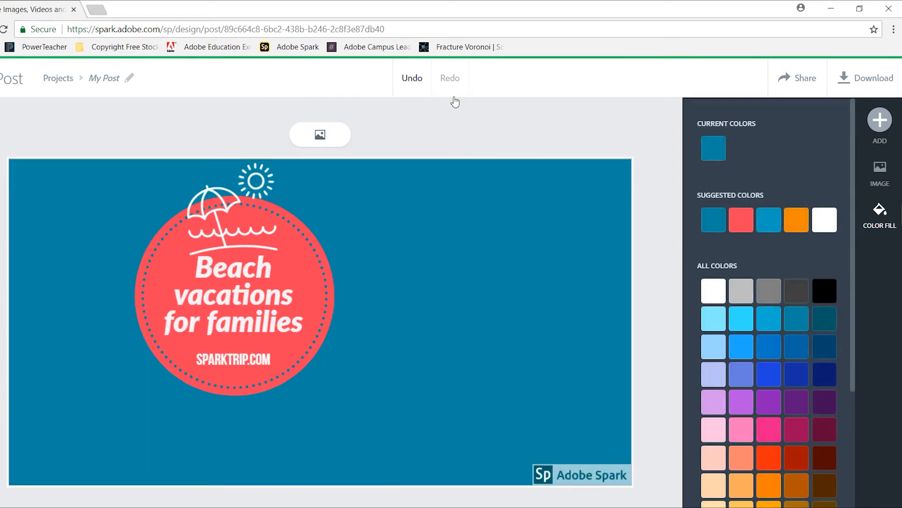
key(ctrl+z)
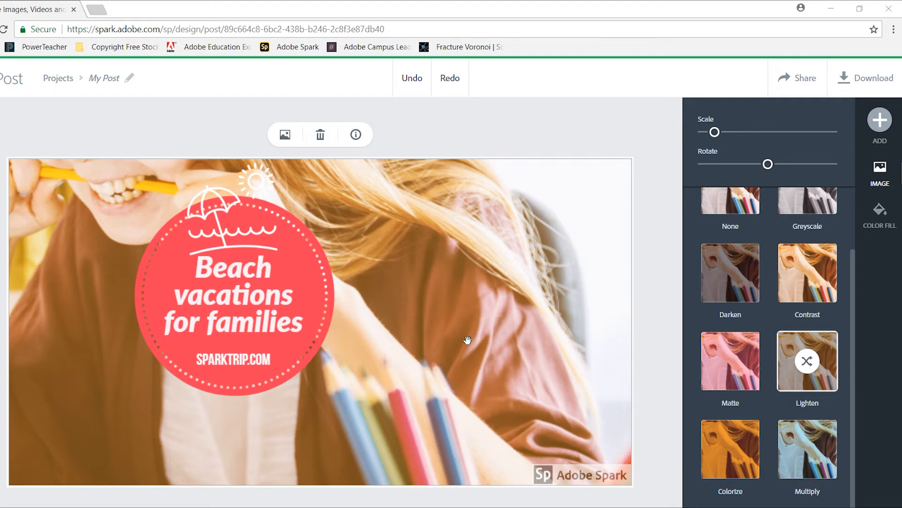
Replace the title text in the circle with "Computer Work"
double_click(276, 302)
drag(359, 258, 238, 202)
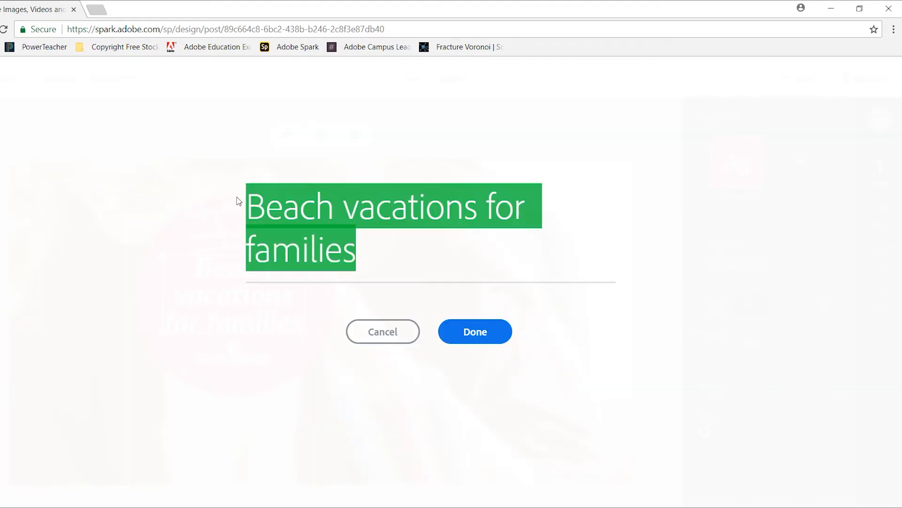
text(Compu)
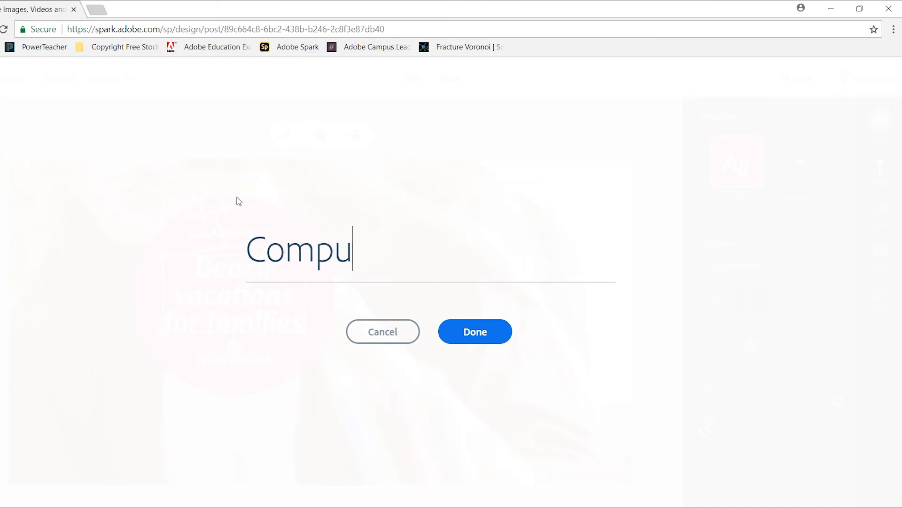
text(ter Work)
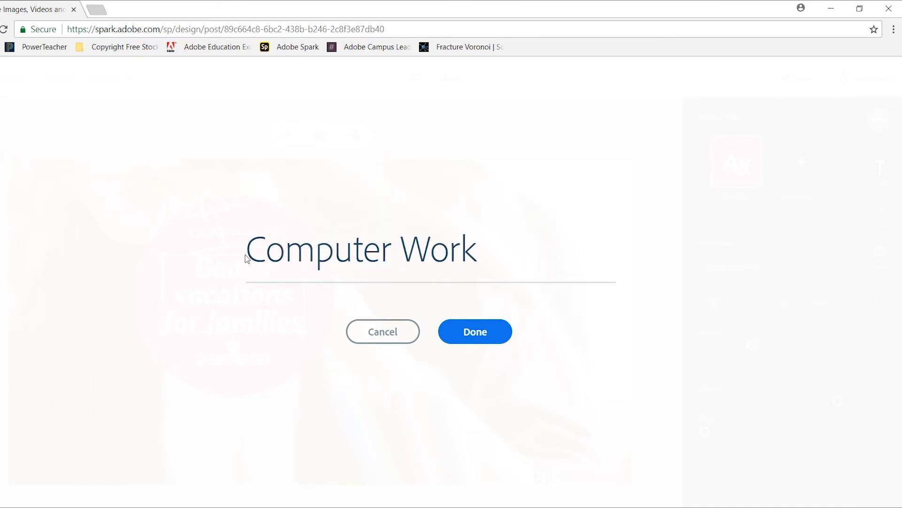
click(480, 332)
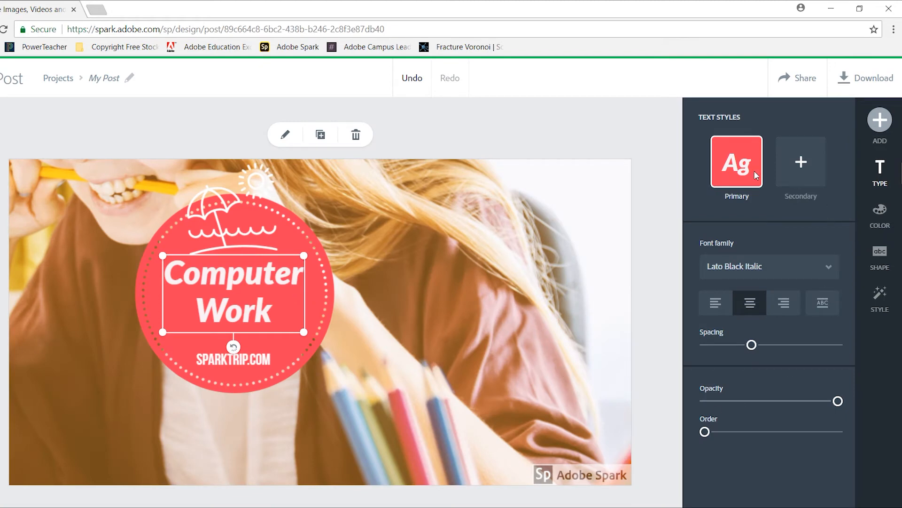
Compare the title's left and right alignments, keep it centred, and set its font to Quicksand
click(715, 303)
click(782, 303)
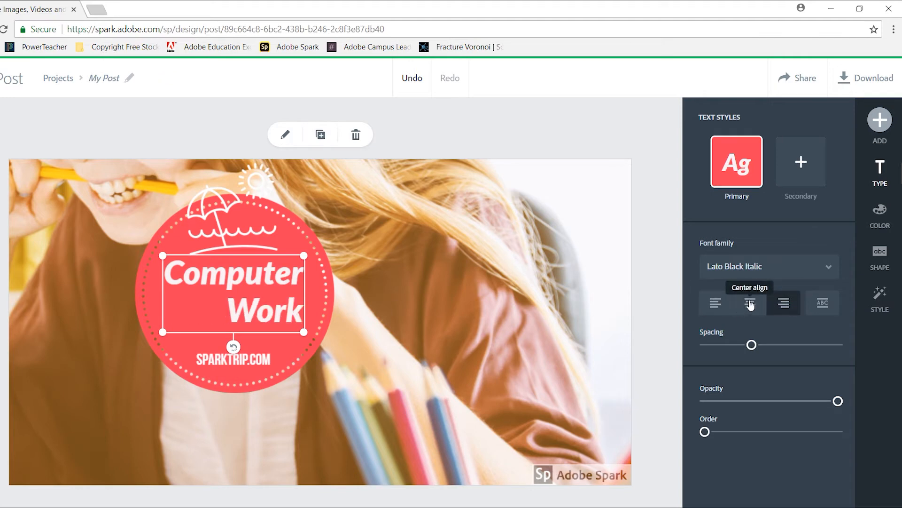
click(750, 302)
click(802, 266)
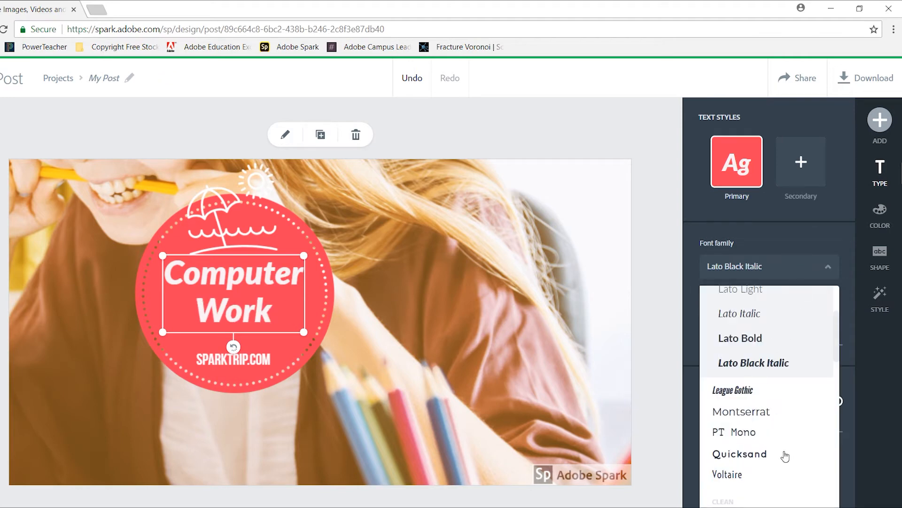
click(757, 457)
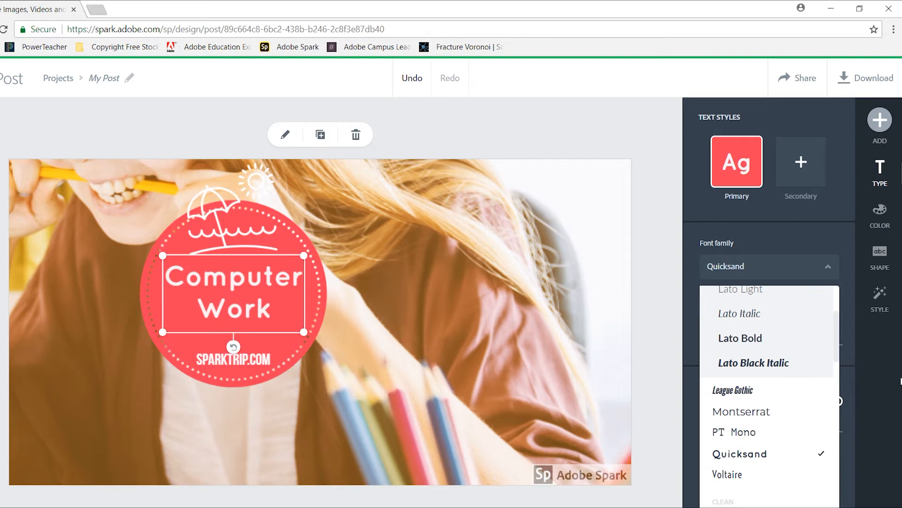
Try the square, ringed circle and hexagon shapes behind the title, and return to the dotted circle with cut-out lettering
click(881, 256)
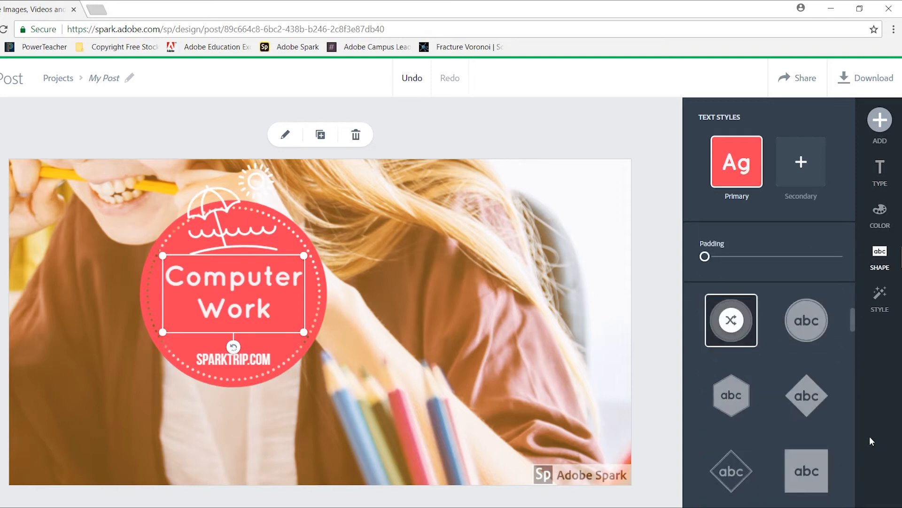
click(808, 475)
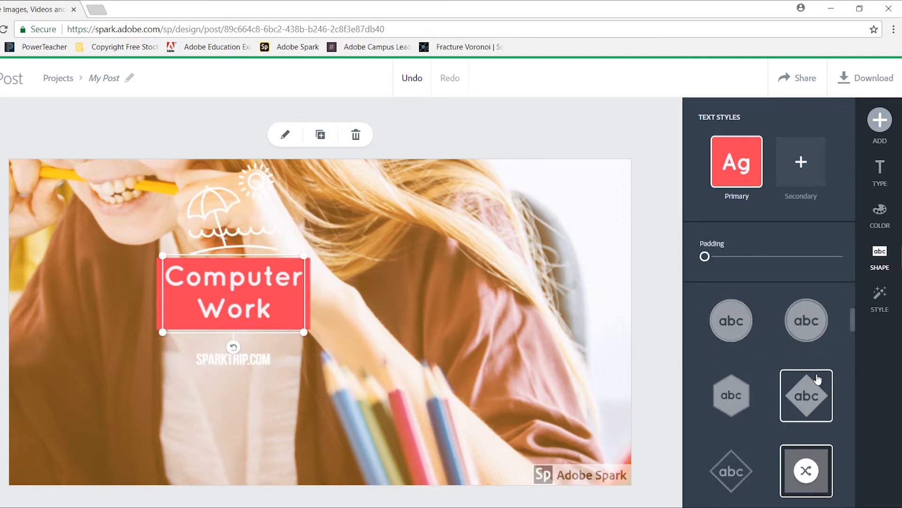
click(804, 316)
click(714, 390)
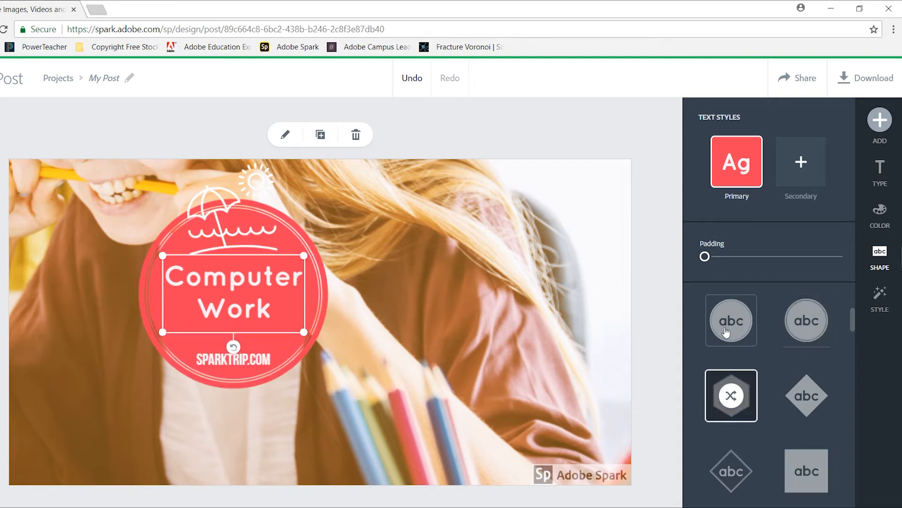
click(736, 319)
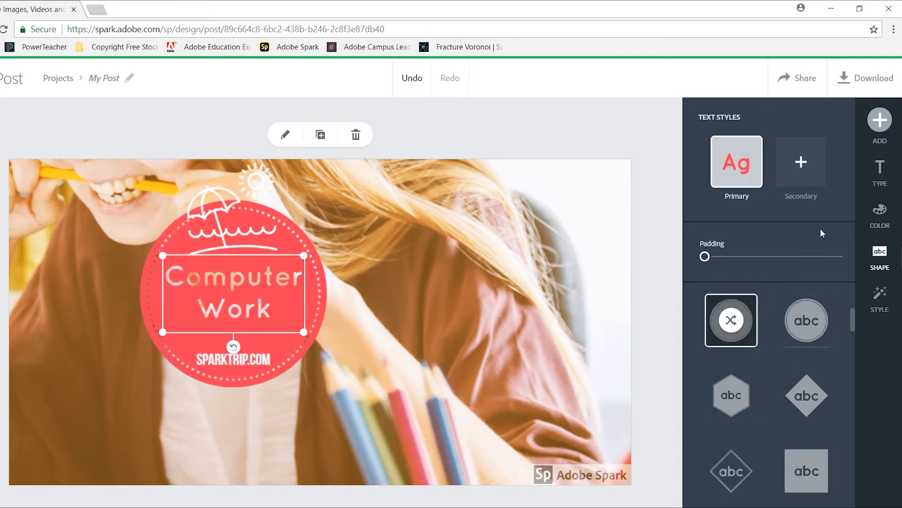
Recolour the title badge dark blue, and apply a suggested style with orange text on a translucent dark circle
click(880, 215)
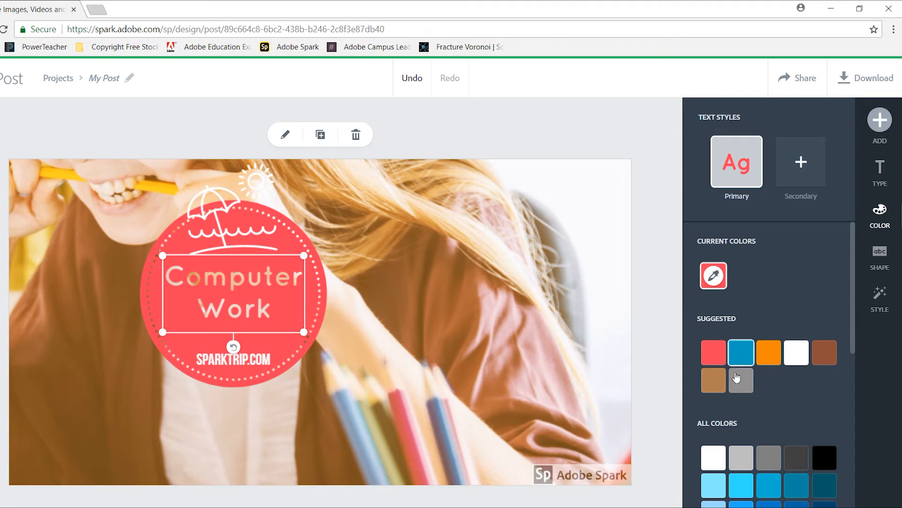
click(715, 485)
click(796, 485)
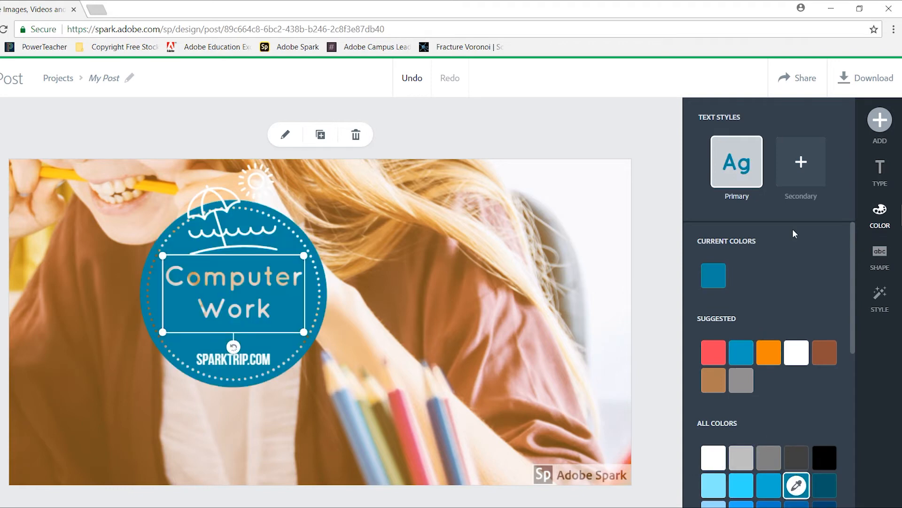
click(879, 299)
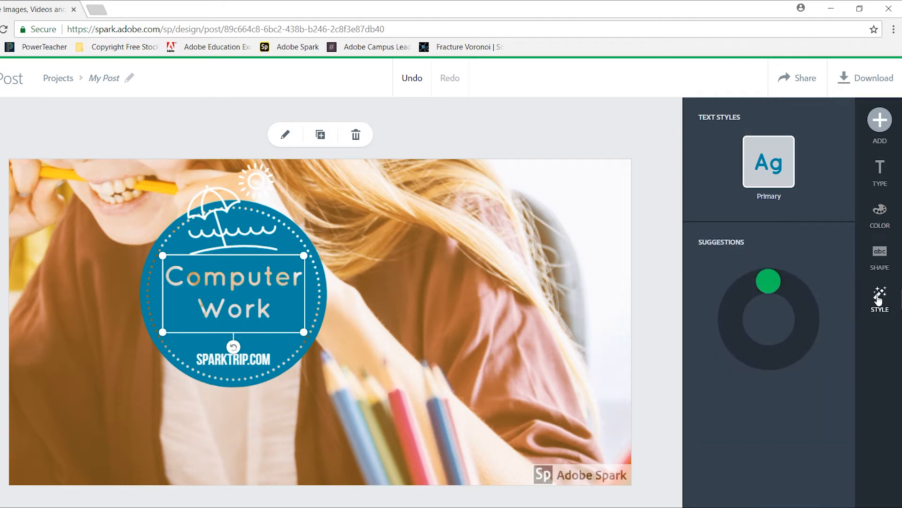
drag(771, 284, 790, 285)
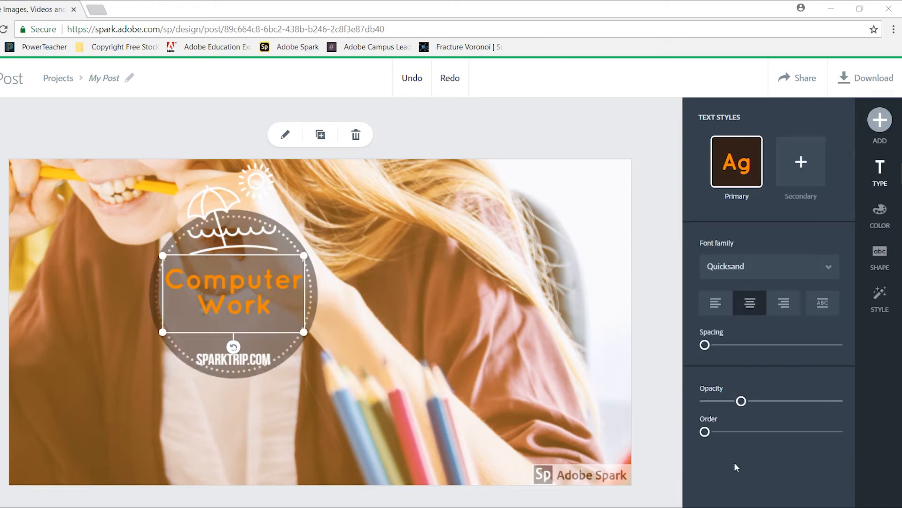
Replace the beach umbrella icon with a computer monitor icon, shrunk to fit inside the circle above the title
click(219, 223)
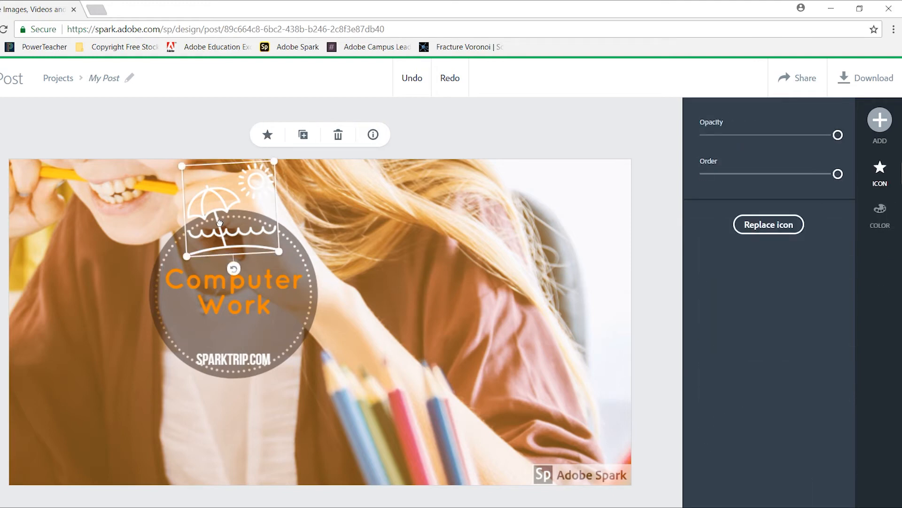
click(765, 228)
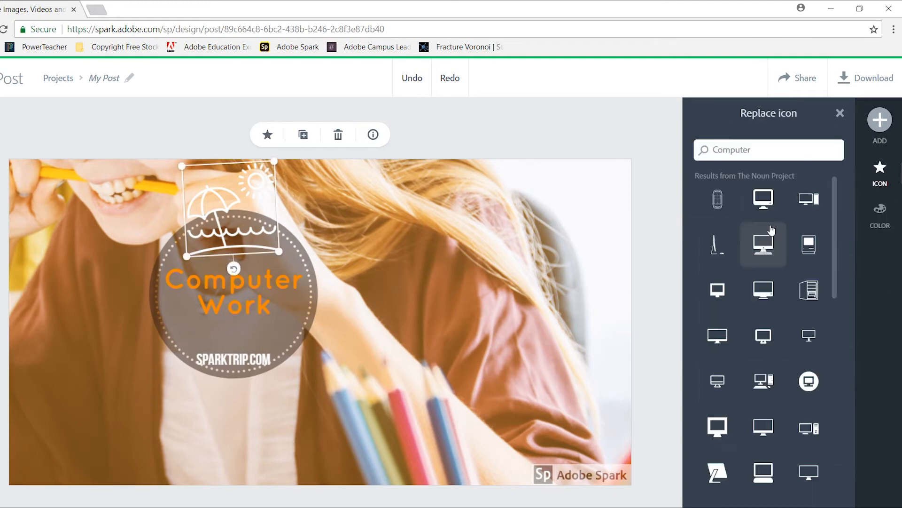
click(765, 200)
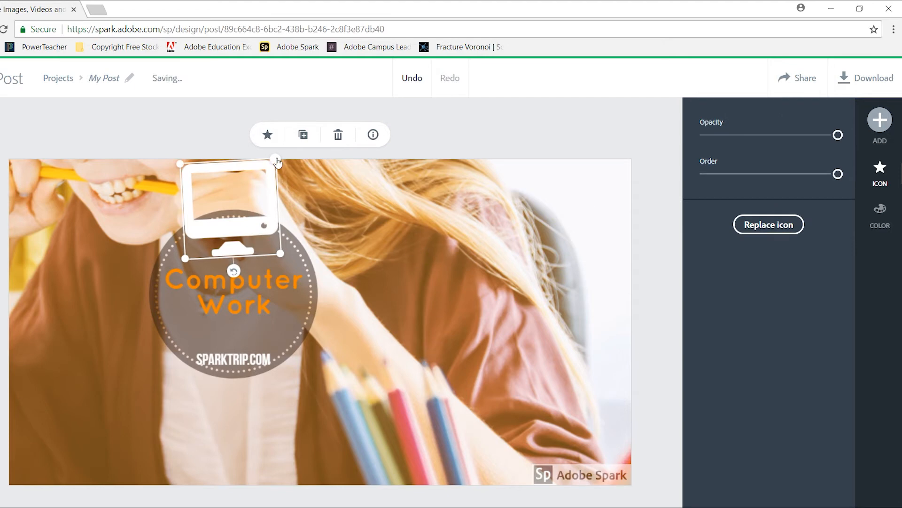
drag(277, 161, 237, 214)
drag(215, 245, 240, 282)
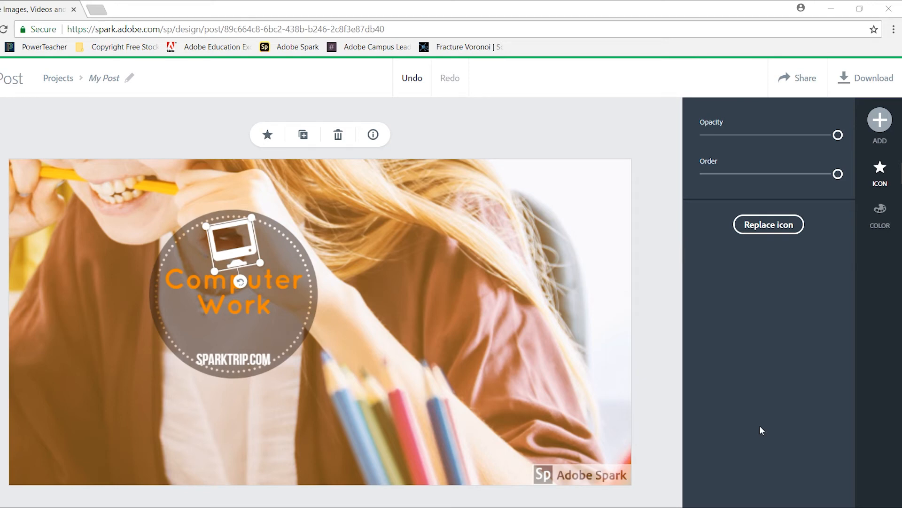
Shift the background photo to reveal more of the face, and move the title badge, monitor icon and SPARKTRIP.COM text to the image's right half
click(435, 268)
drag(412, 250, 469, 307)
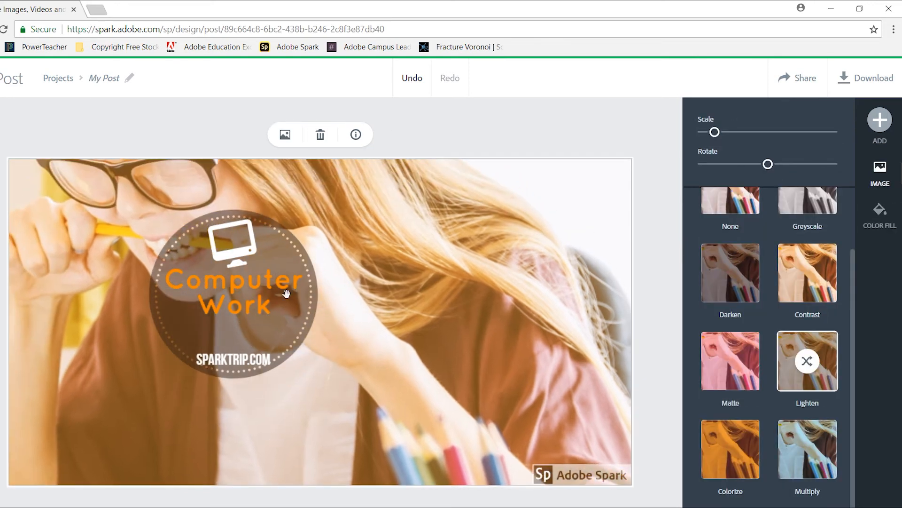
click(276, 325)
drag(276, 324, 513, 323)
click(235, 245)
drag(235, 245, 477, 254)
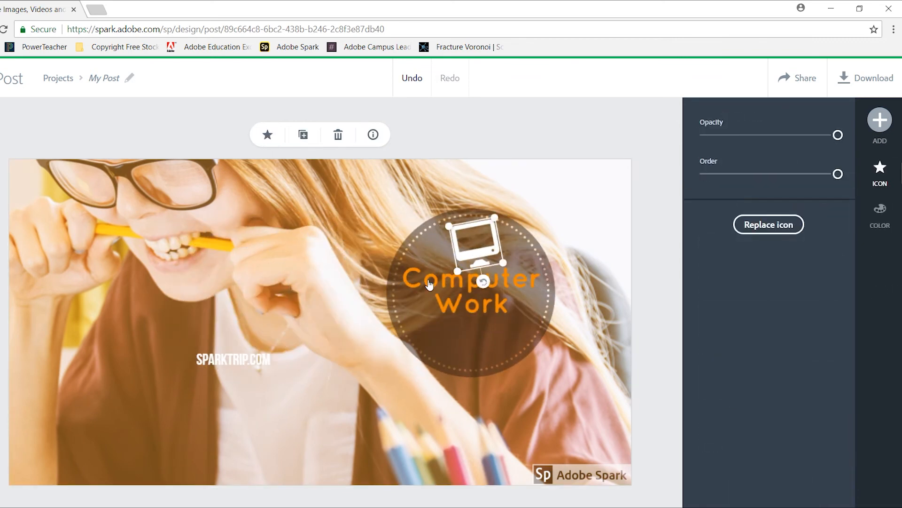
click(241, 364)
drag(421, 349, 480, 341)
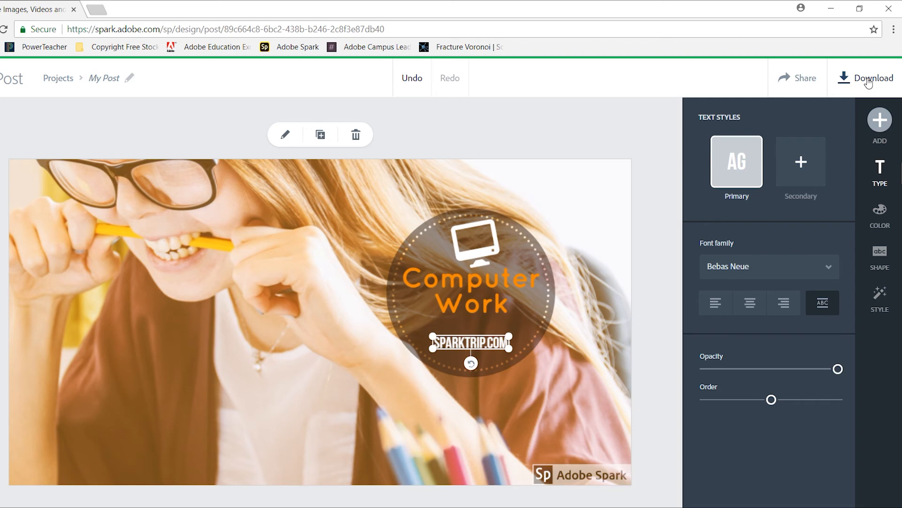
View the post's sharing options and close them without sharing
click(816, 80)
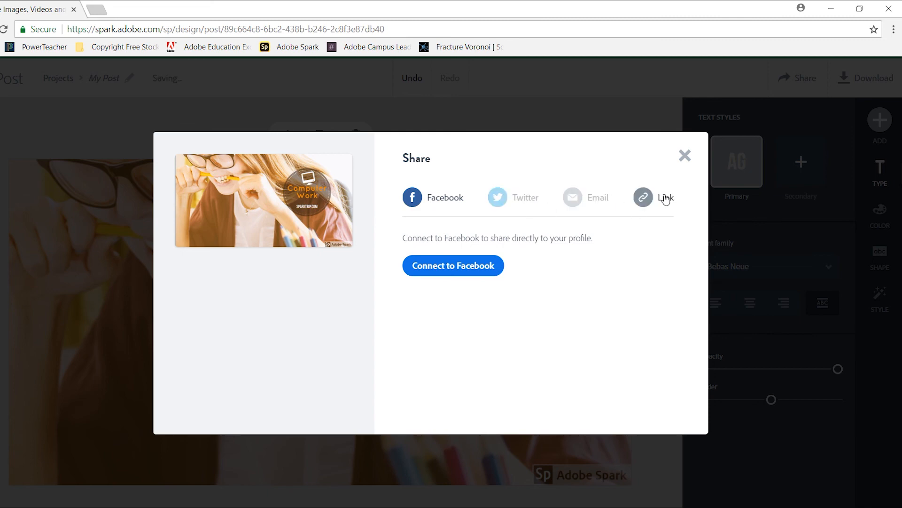
click(687, 158)
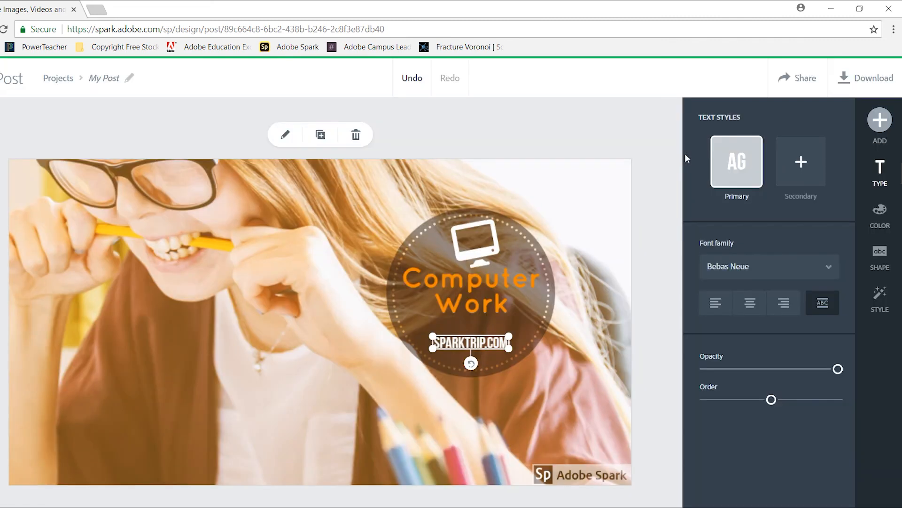
Download the finished post as a JPG image and open the downloaded file
click(856, 82)
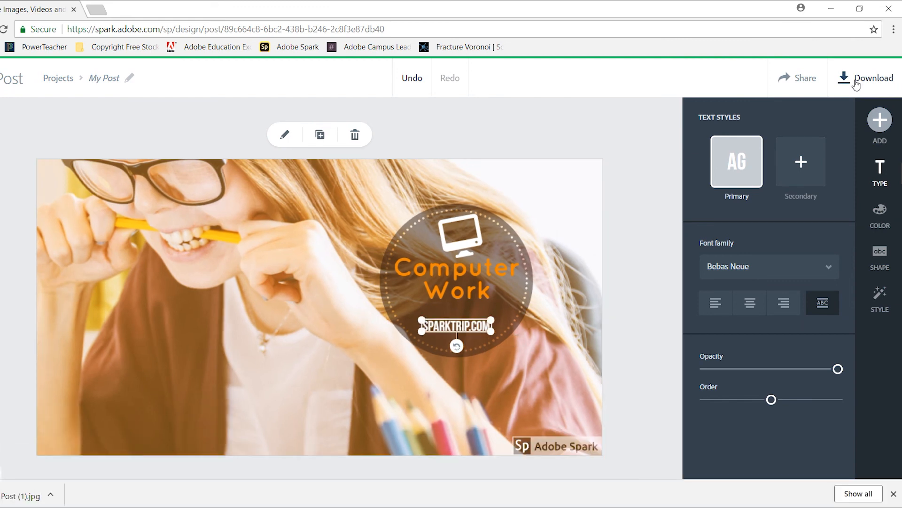
click(3, 491)
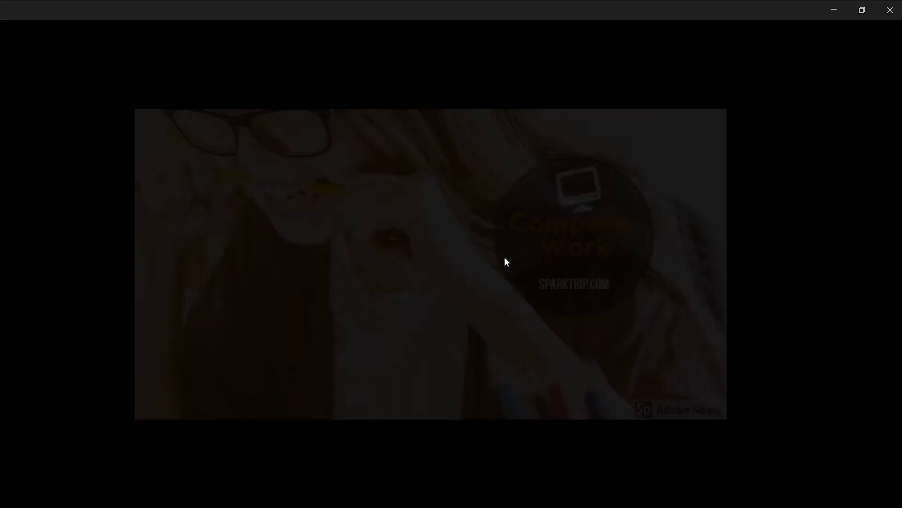